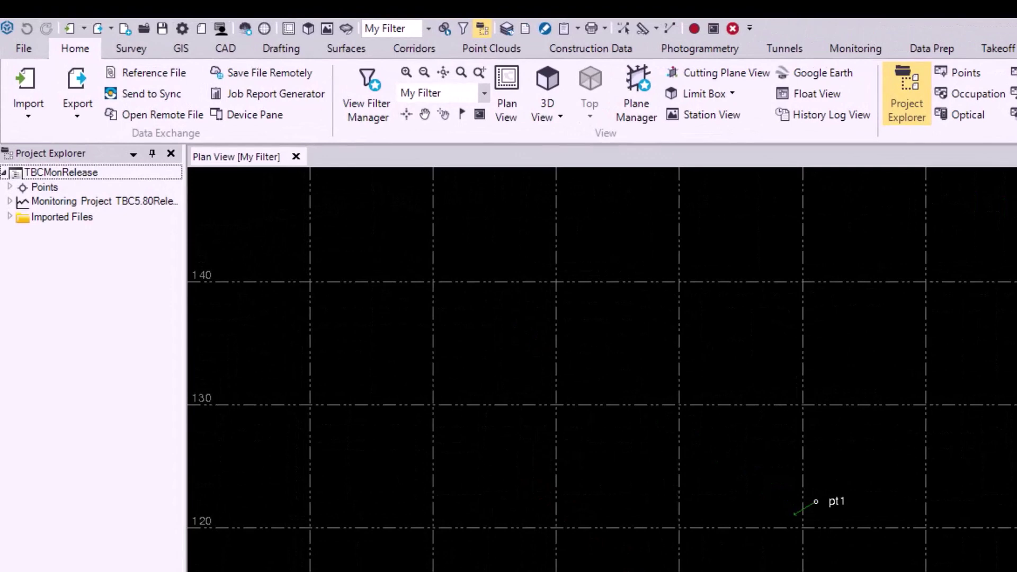
# Step: Open the Monitoring view page of the monitoring project's Project Settings
pyautogui.rightClick(62, 200)
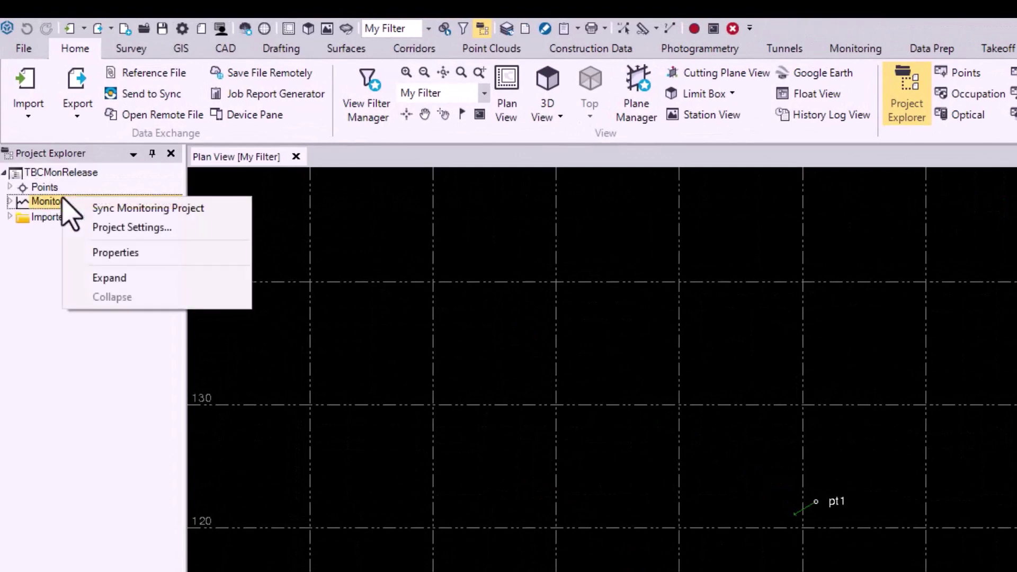
pyautogui.click(101, 227)
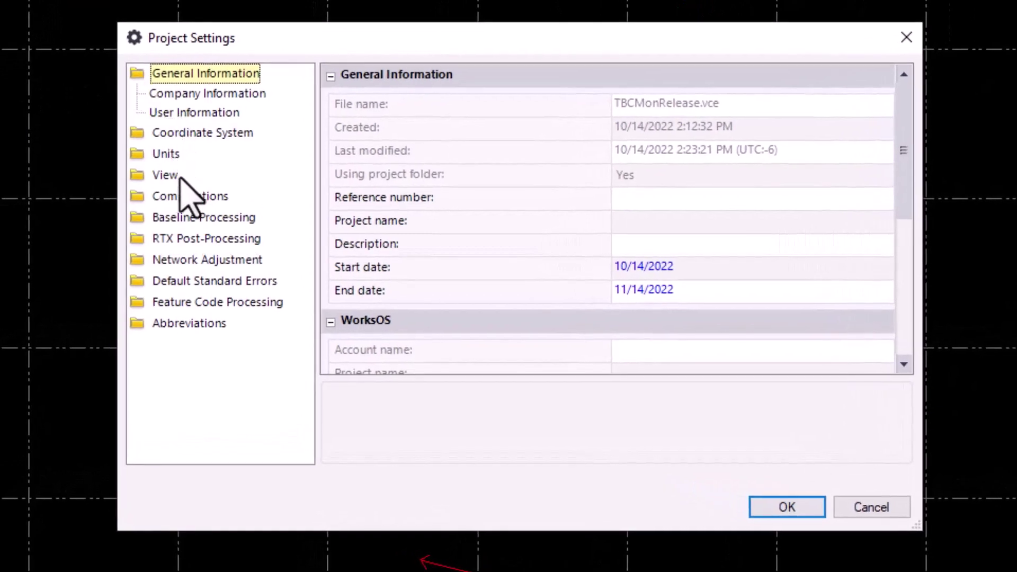
pyautogui.click(164, 175)
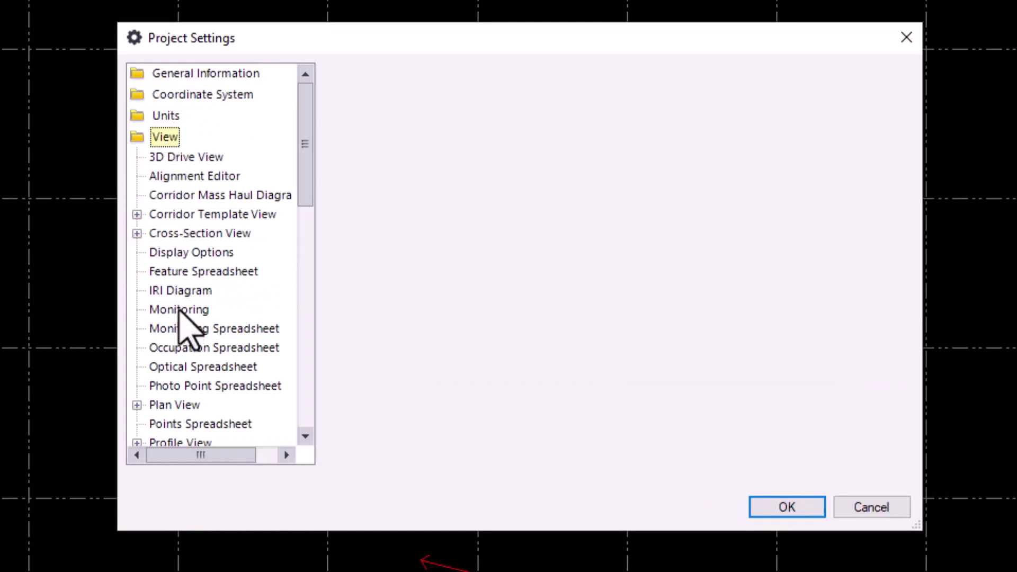
pyautogui.click(180, 310)
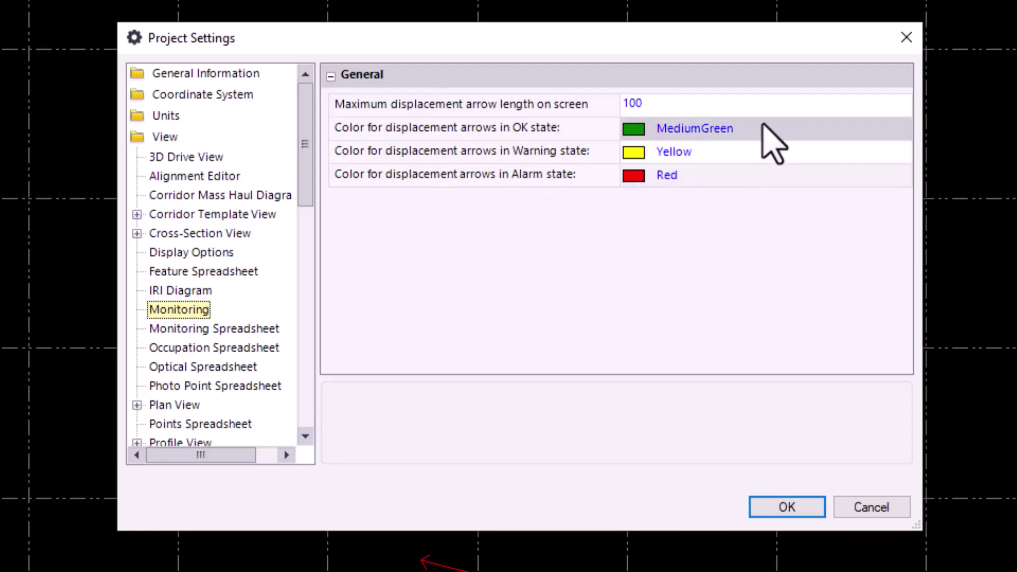
# Step: Color displacement arrows Green for OK, Orange for Warning and Magenta for Alarm, and apply
pyautogui.click(762, 129)
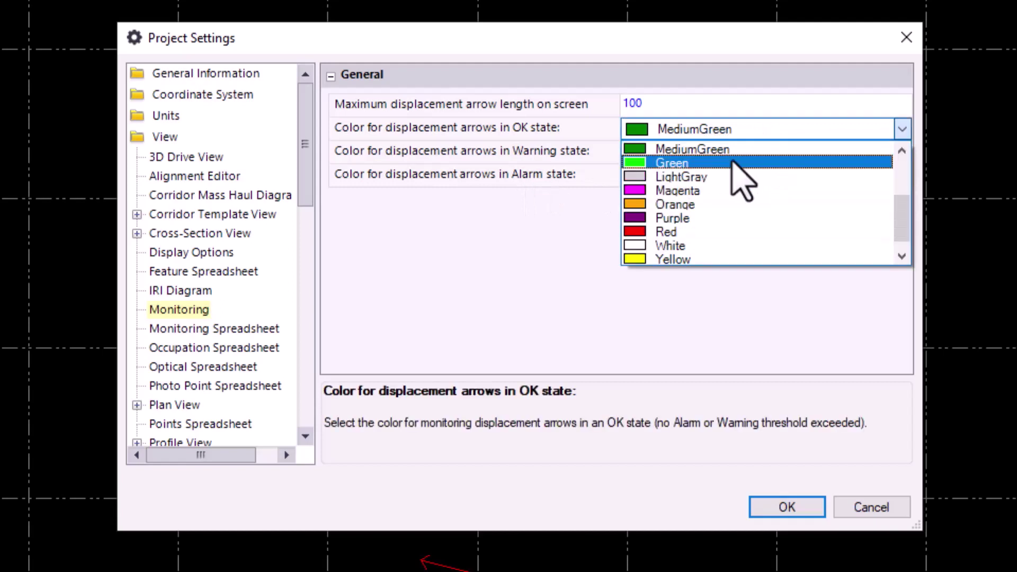
pyautogui.click(733, 162)
pyautogui.click(736, 153)
pyautogui.click(708, 213)
pyautogui.click(730, 176)
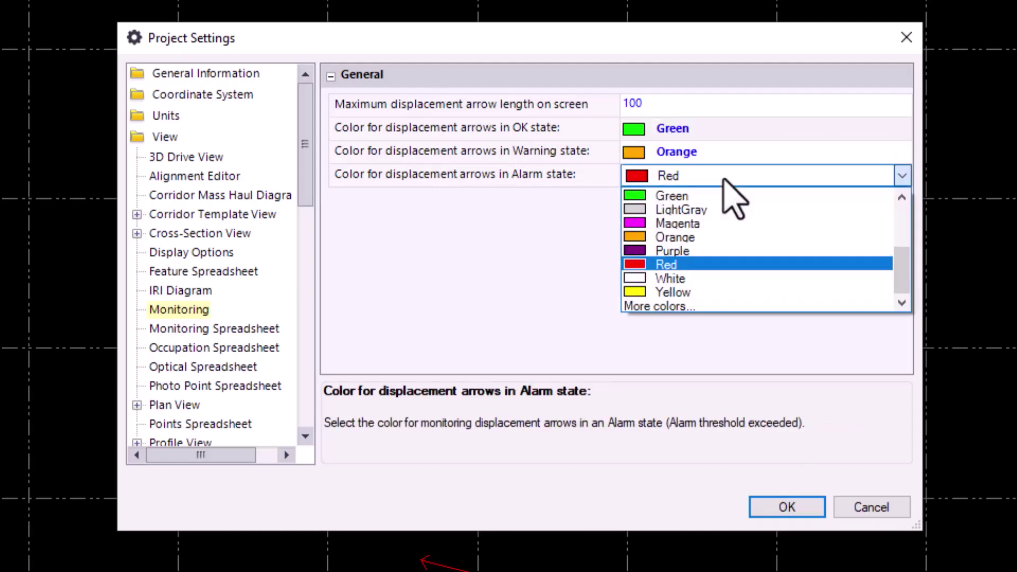
pyautogui.click(715, 222)
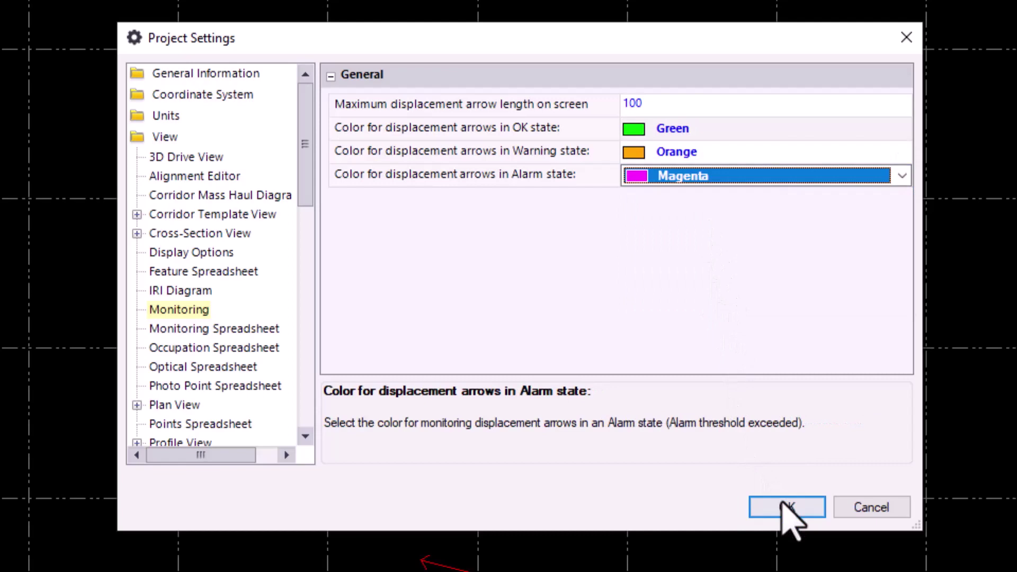
pyautogui.click(783, 508)
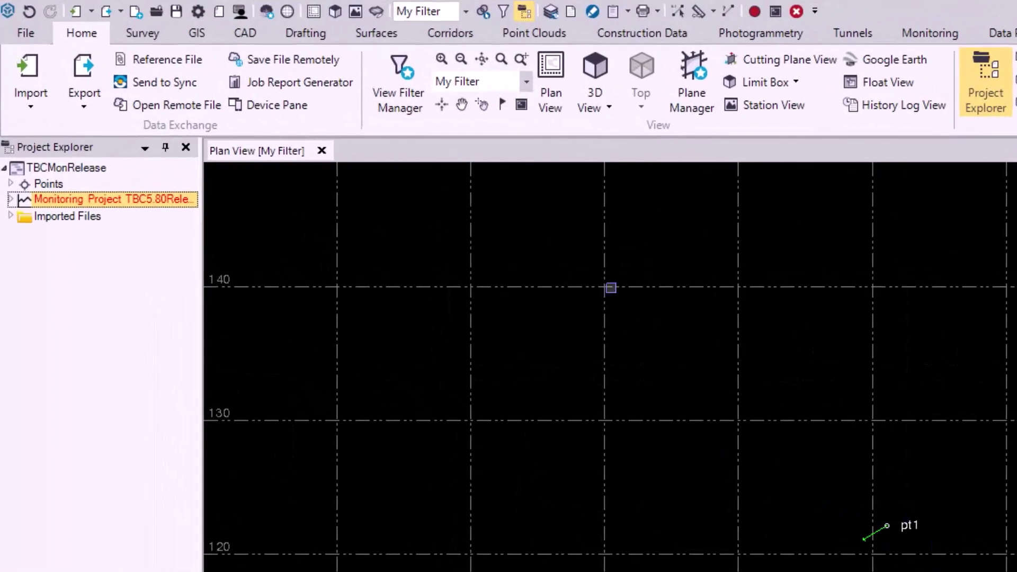
# Step: Expand the monitoring project, then run Sync Monitoring Project and save when prompted
pyautogui.click(10, 199)
pyautogui.click(929, 34)
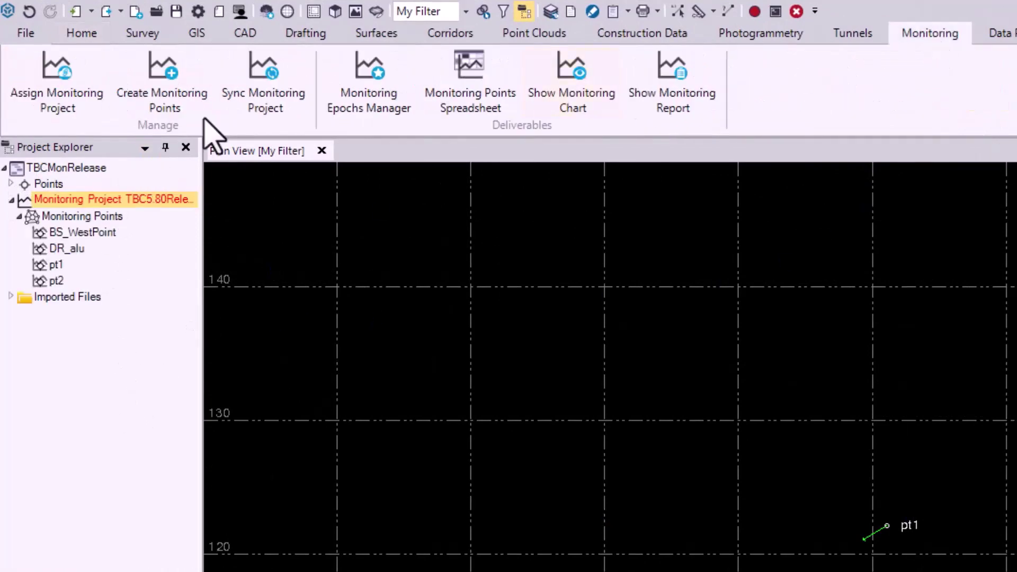
pyautogui.click(272, 106)
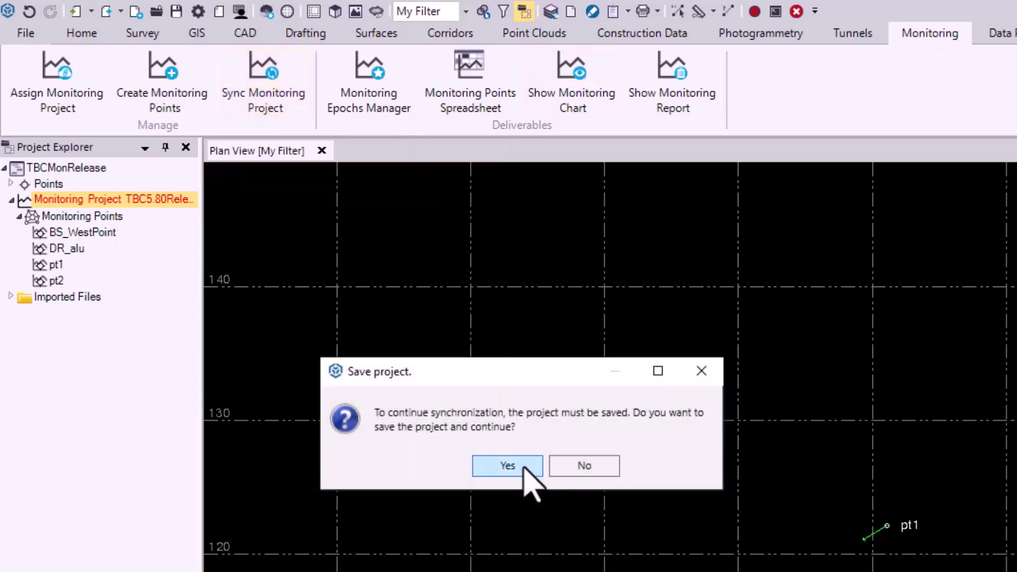
pyautogui.click(523, 468)
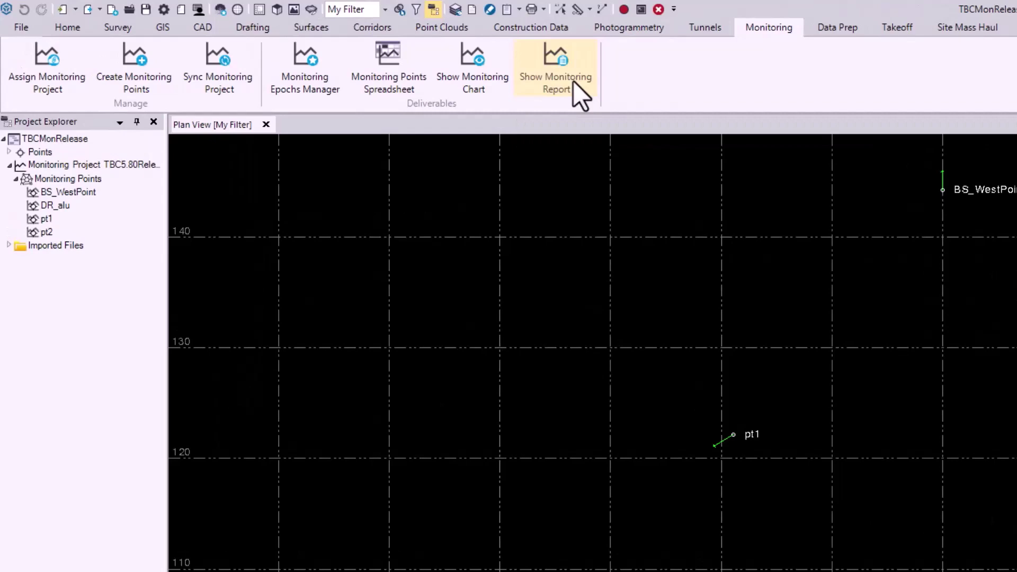
# Step: Generate a 1D monitoring report for points BS_WestPoint through pt2
pyautogui.click(573, 81)
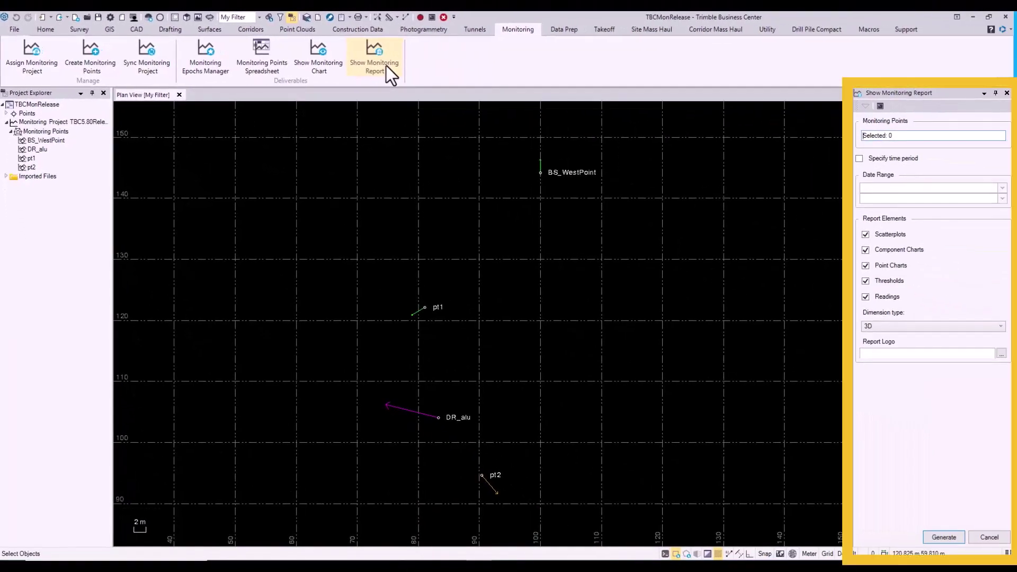
pyautogui.click(56, 142)
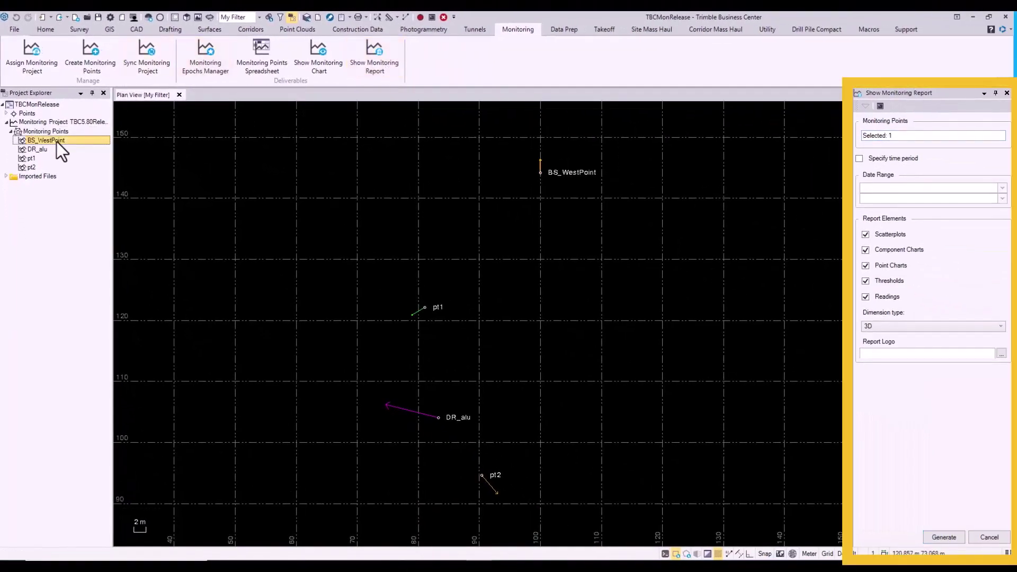
pyautogui.keyDown('shift'); pyautogui.click(46, 167); pyautogui.keyUp('shift')
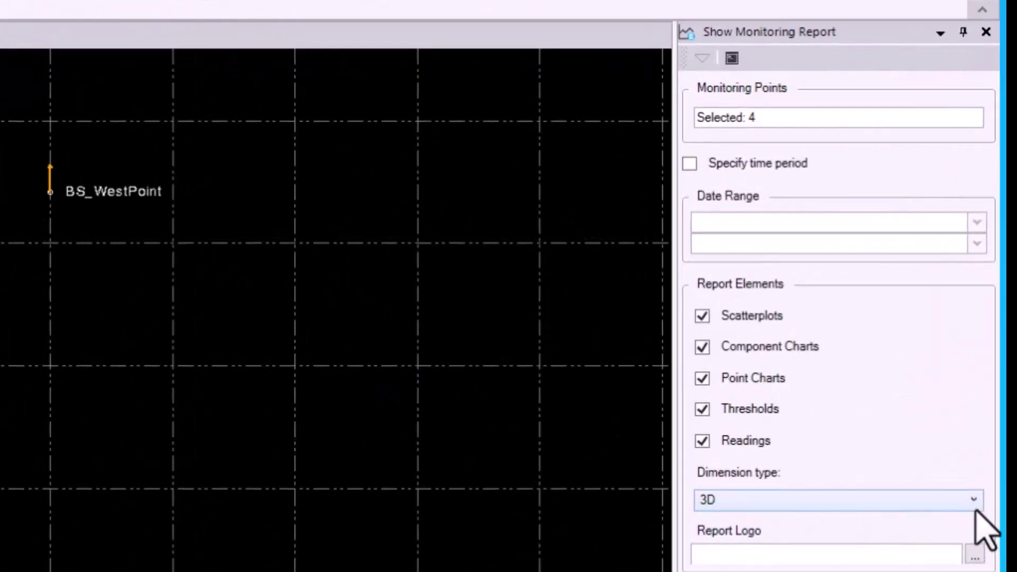
pyautogui.click(974, 508)
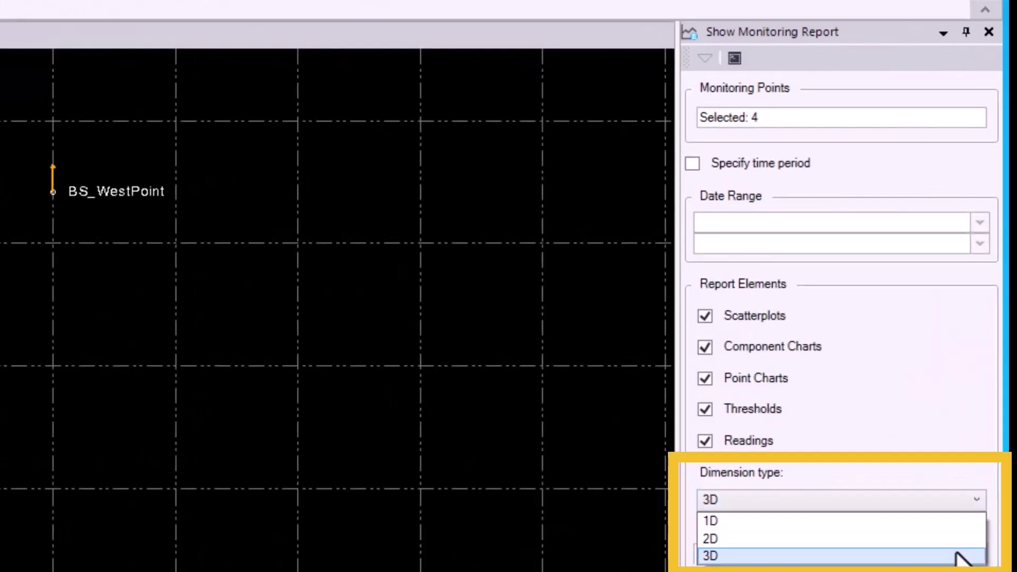
pyautogui.click(959, 525)
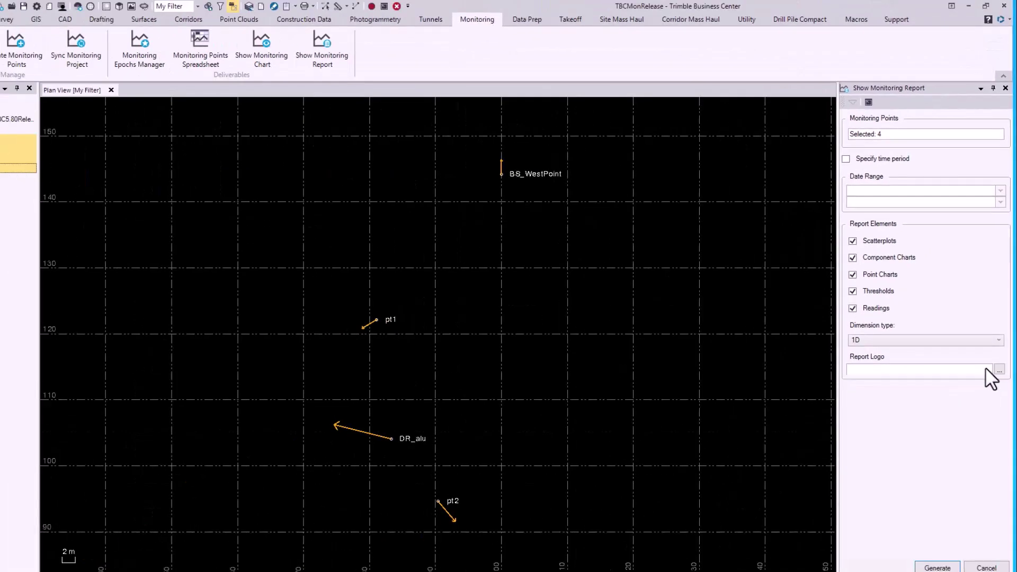
pyautogui.click(953, 541)
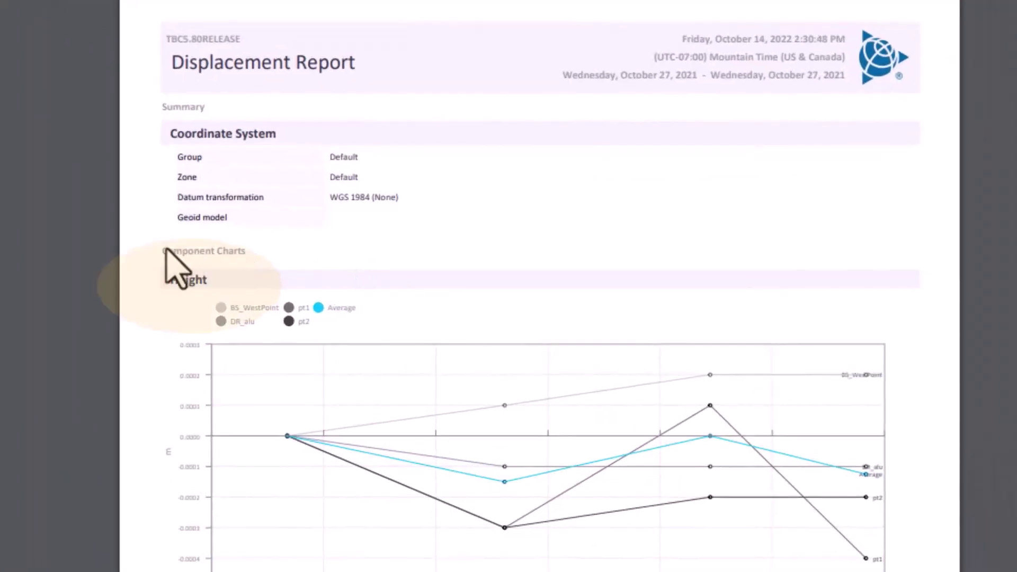
pyautogui.scroll(-5, 228, 307)
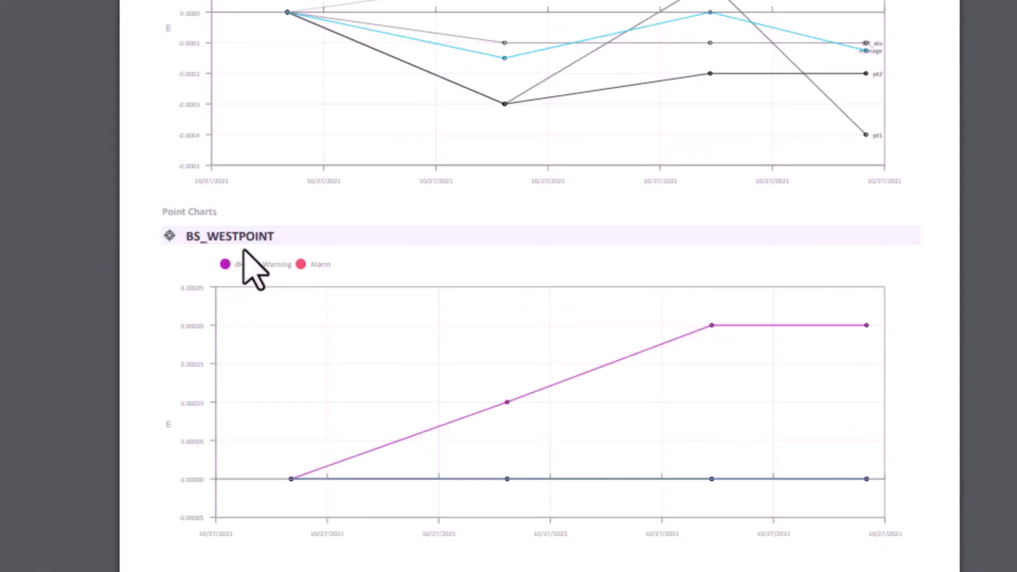
pyautogui.scroll(-7, 249, 306)
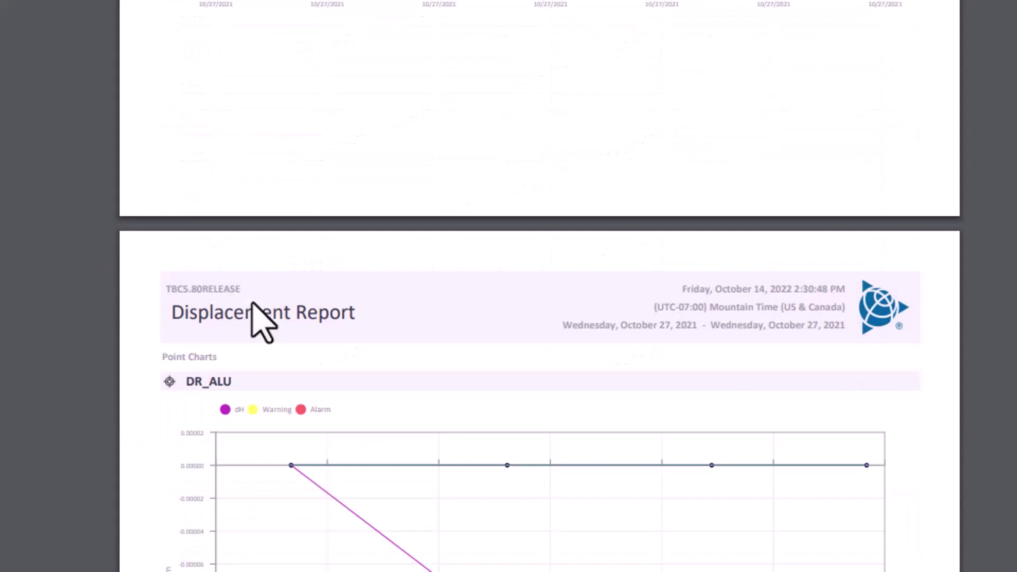
pyautogui.scroll(-20, 249, 402)
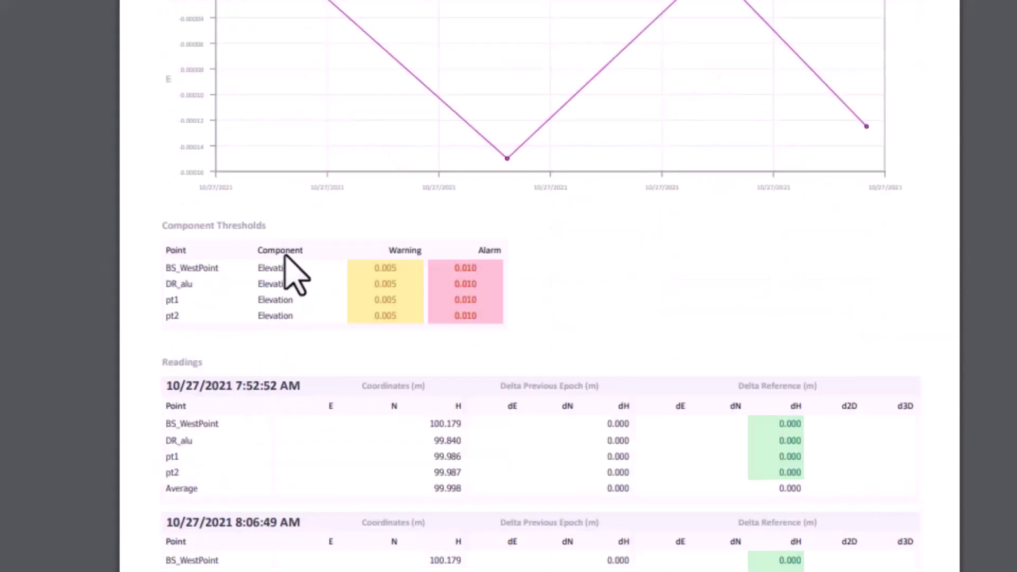
pyautogui.scroll(-3, 317, 339)
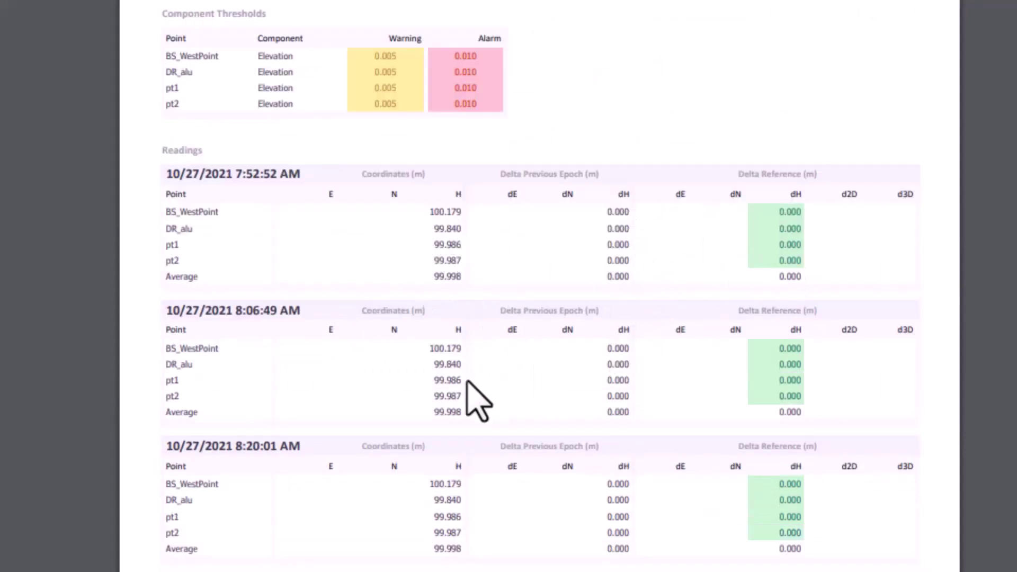
pyautogui.scroll(-2, 372, 403)
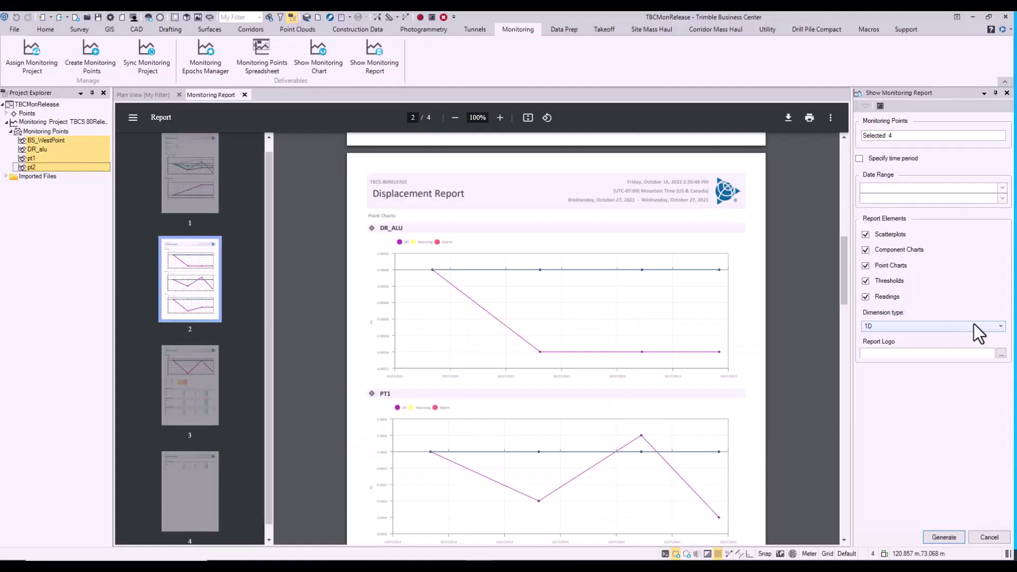
# Step: Switch the report dimension type to 2D and generate the displacement report
pyautogui.click(973, 324)
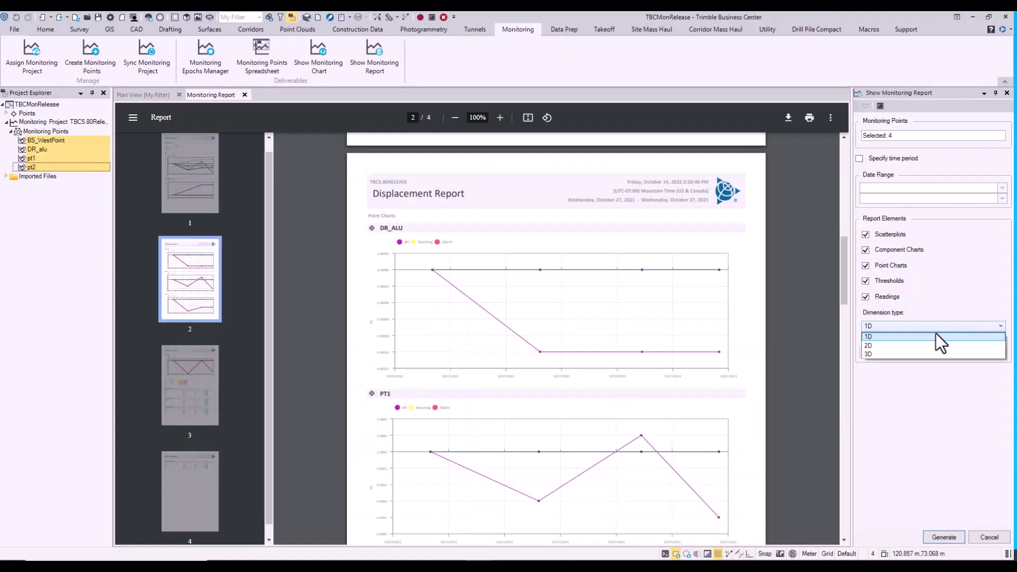
pyautogui.click(895, 346)
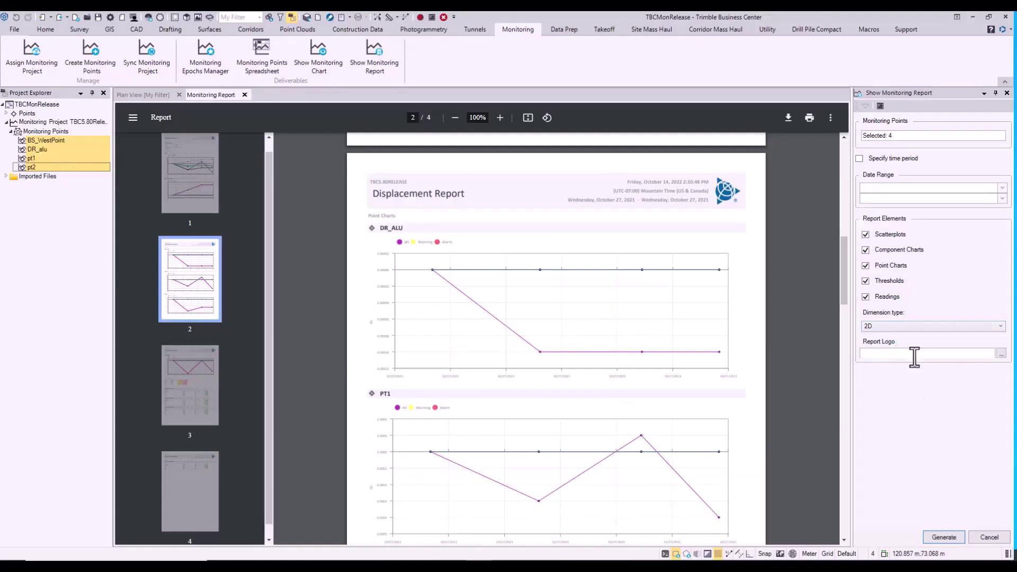
pyautogui.click(944, 536)
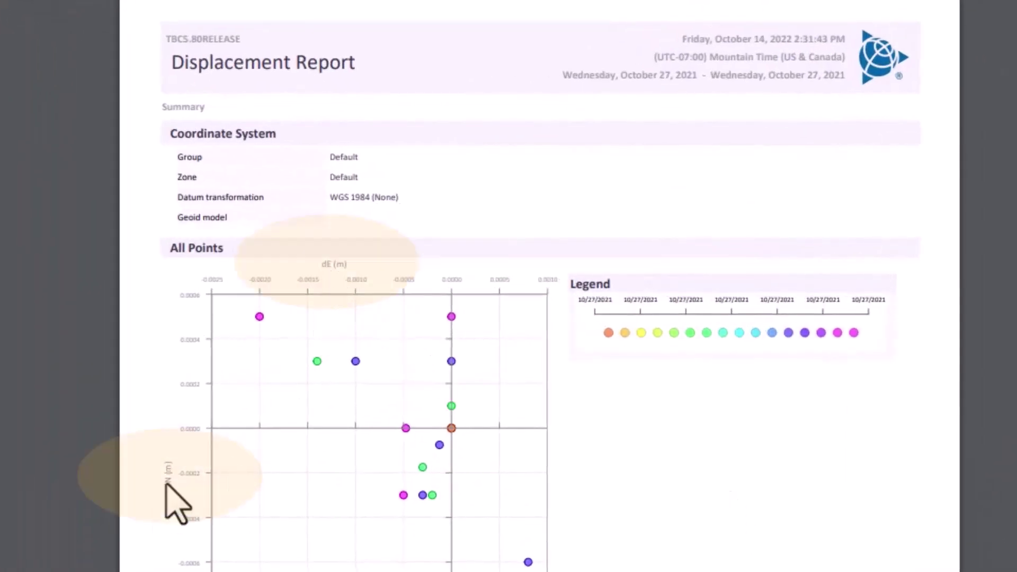
# Step: Scroll through the 5-page 2D report's dE/dN/d2D charts and readings, then reopen the dimension type list
pyautogui.scroll(-12, 175, 503)
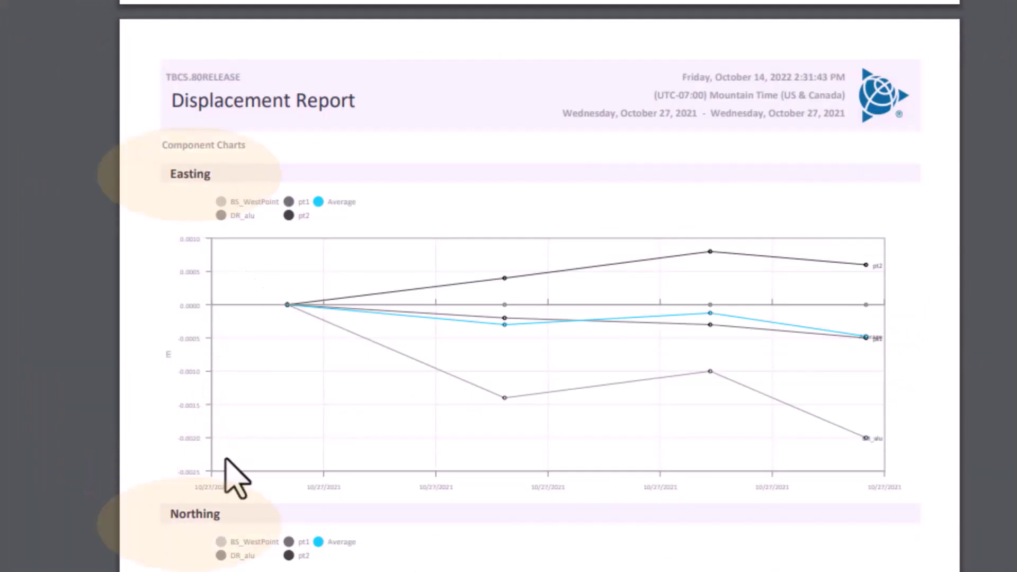
pyautogui.scroll(-15, 261, 504)
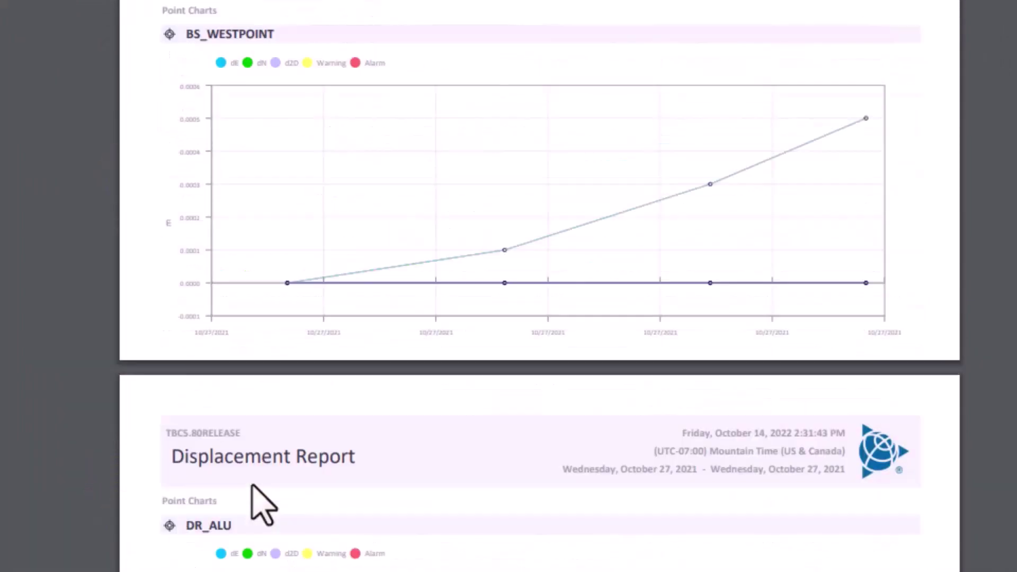
pyautogui.scroll(-5, 261, 504)
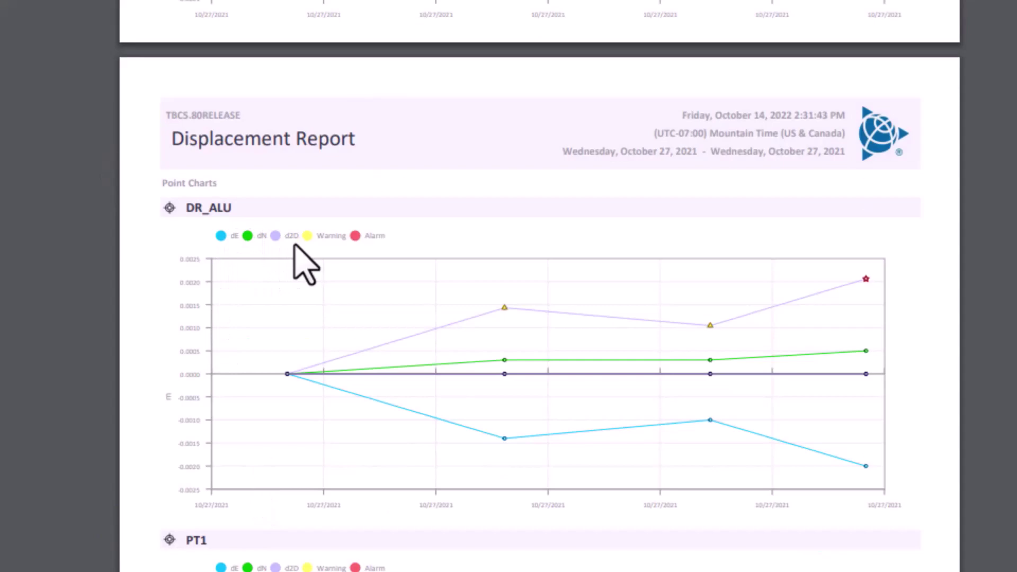
pyautogui.scroll(-19, 305, 265)
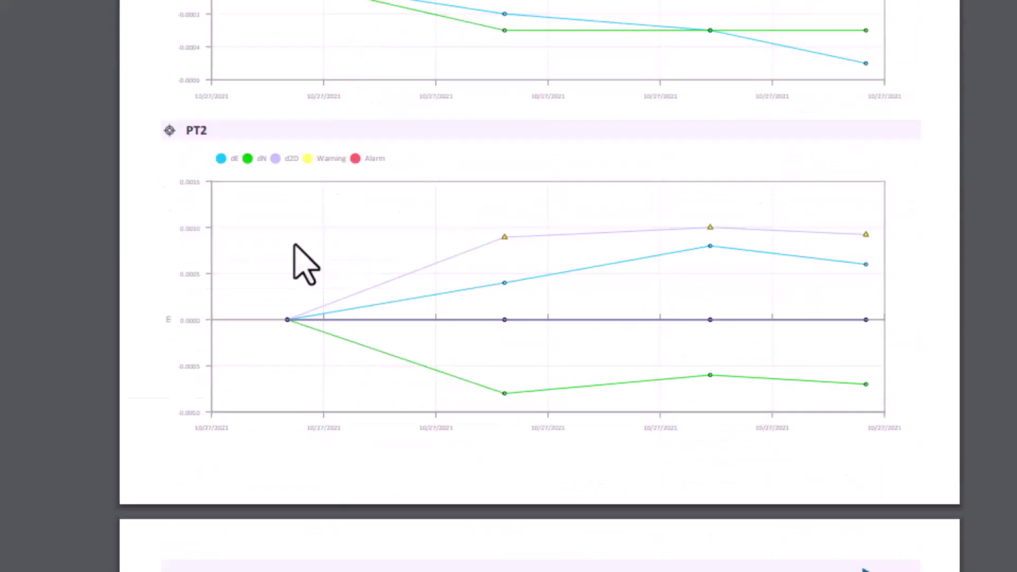
pyautogui.scroll(-4, 305, 265)
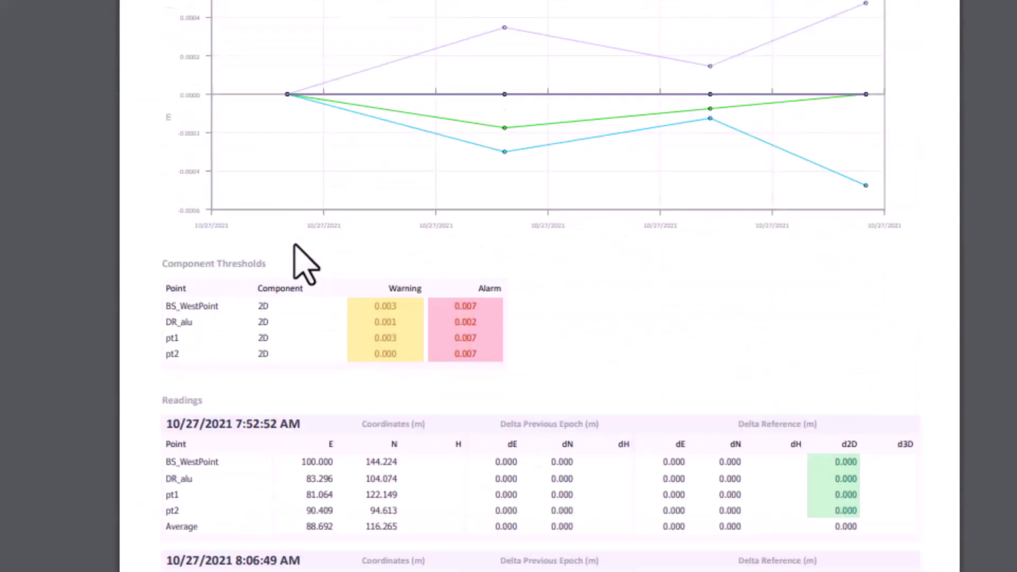
pyautogui.scroll(-2, 294, 245)
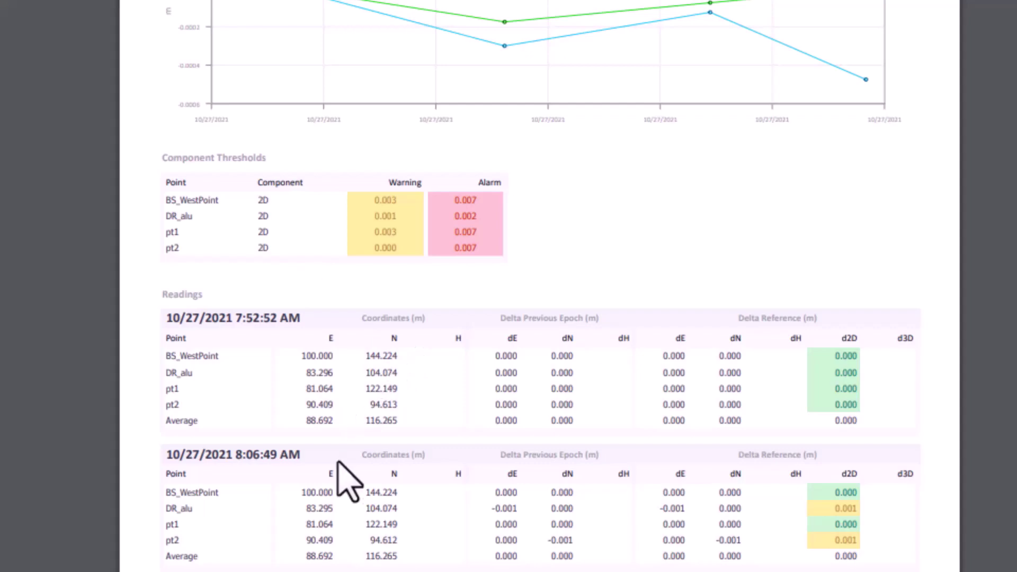
pyautogui.scroll(-5, 337, 462)
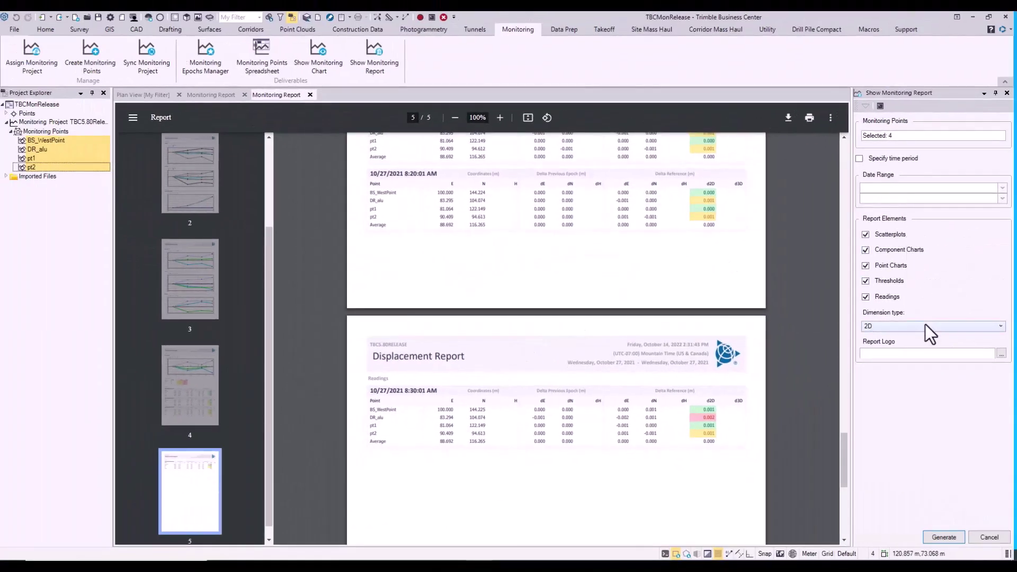
pyautogui.click(926, 326)
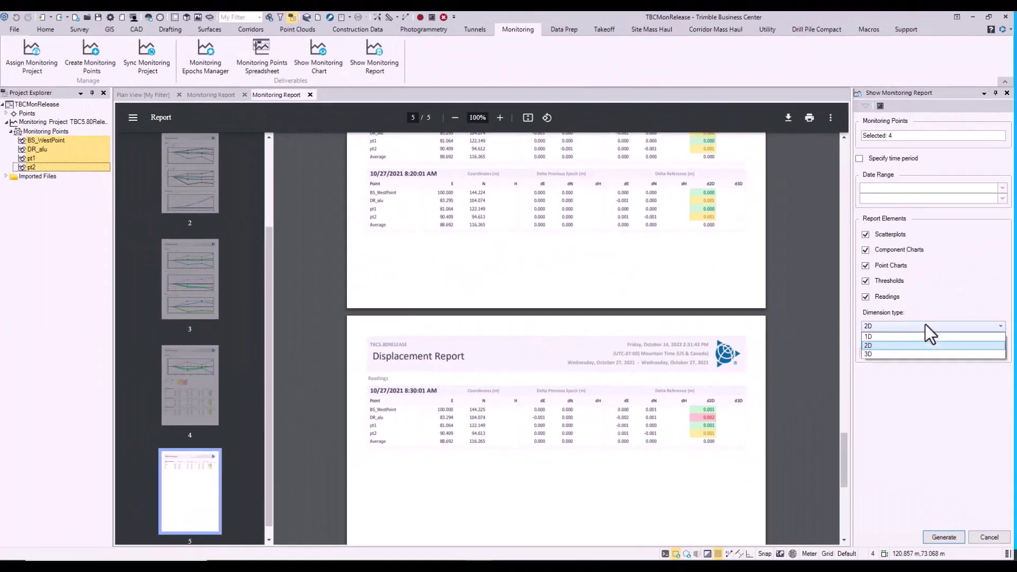